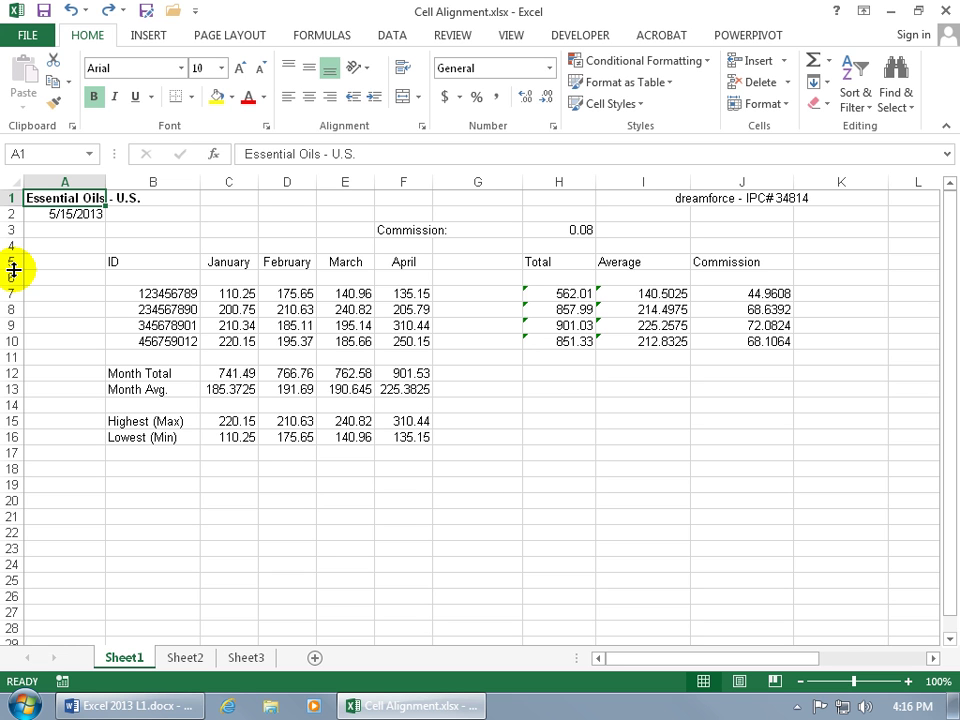
- Make row 5 about three times taller and give the month headings in C5:F5 top alignment with counterclockwise angled text
drag(13, 270, 13, 302)
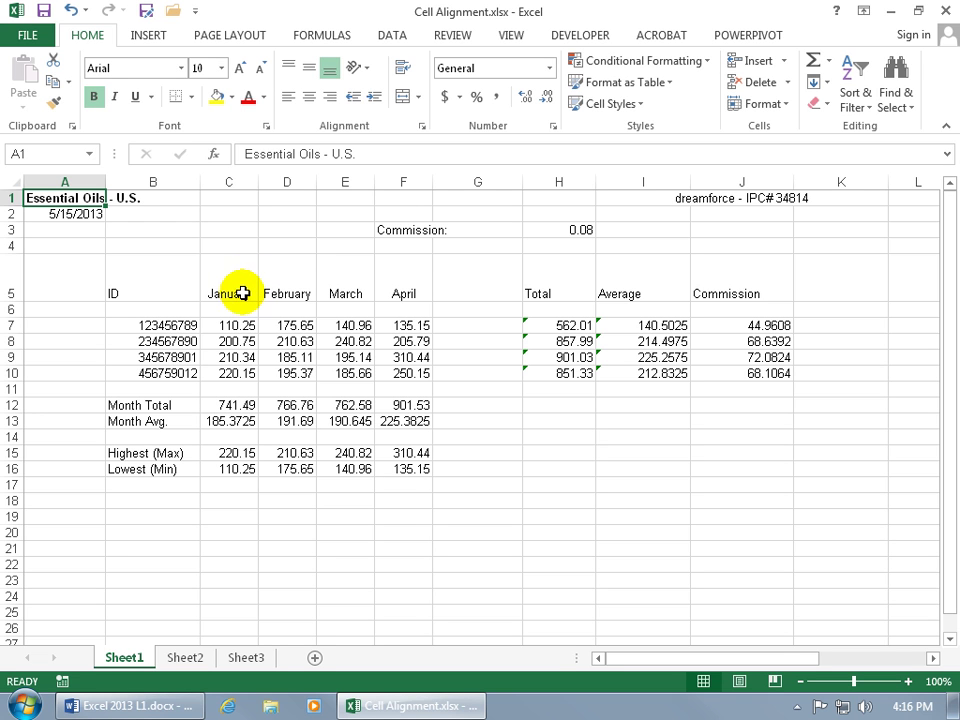
drag(231, 268, 404, 280)
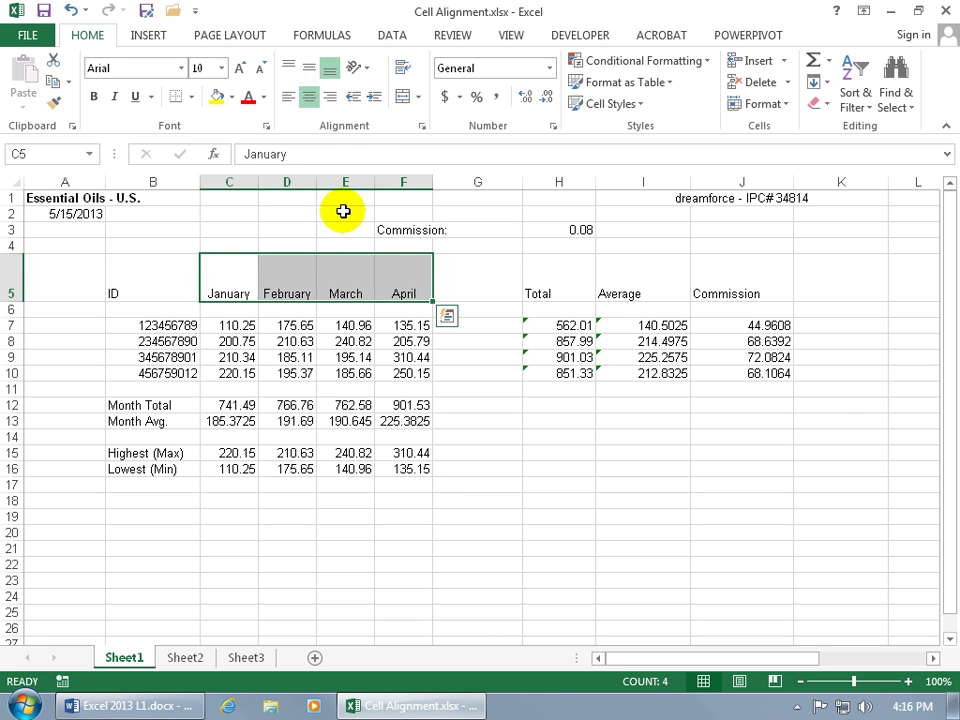
click(294, 65)
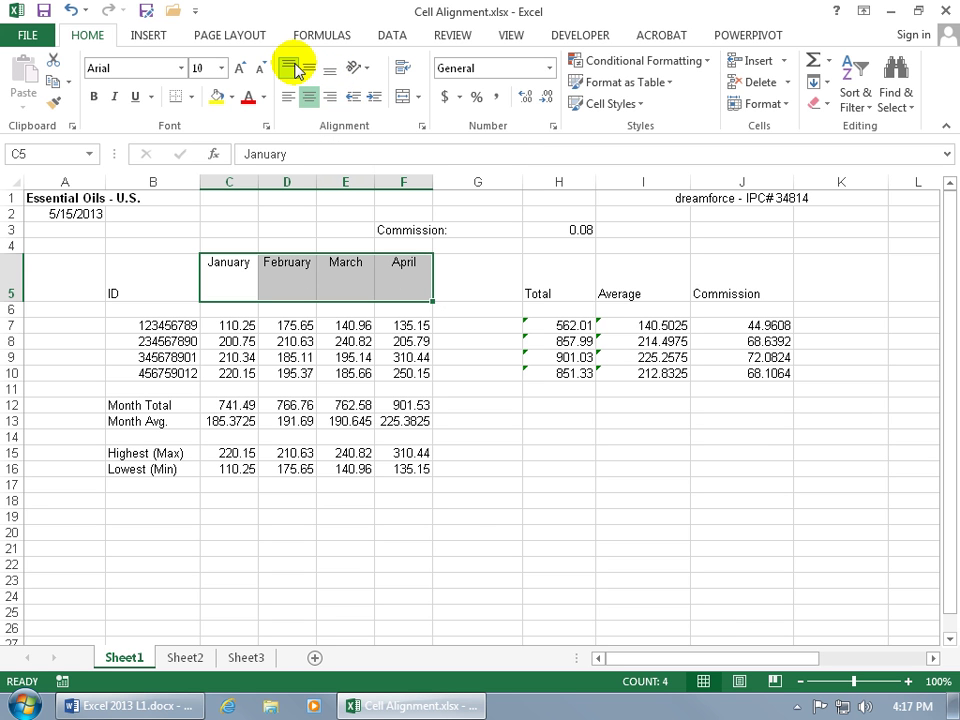
click(367, 70)
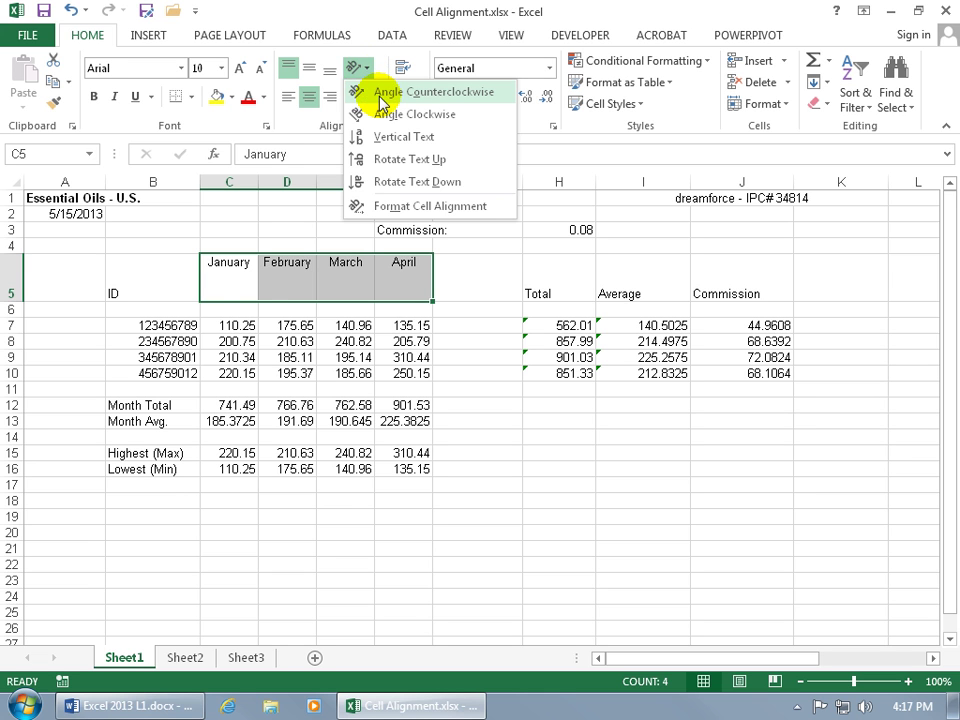
click(381, 98)
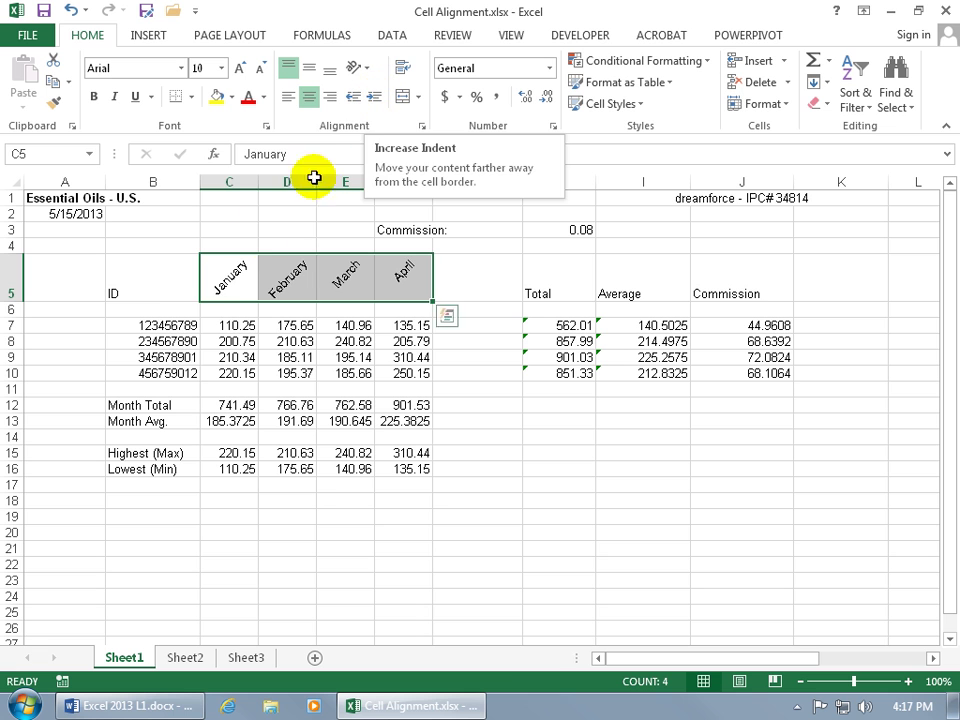
- Try left, center and right alignment in turn on the ID numbers in B7:B10
drag(186, 322, 178, 373)
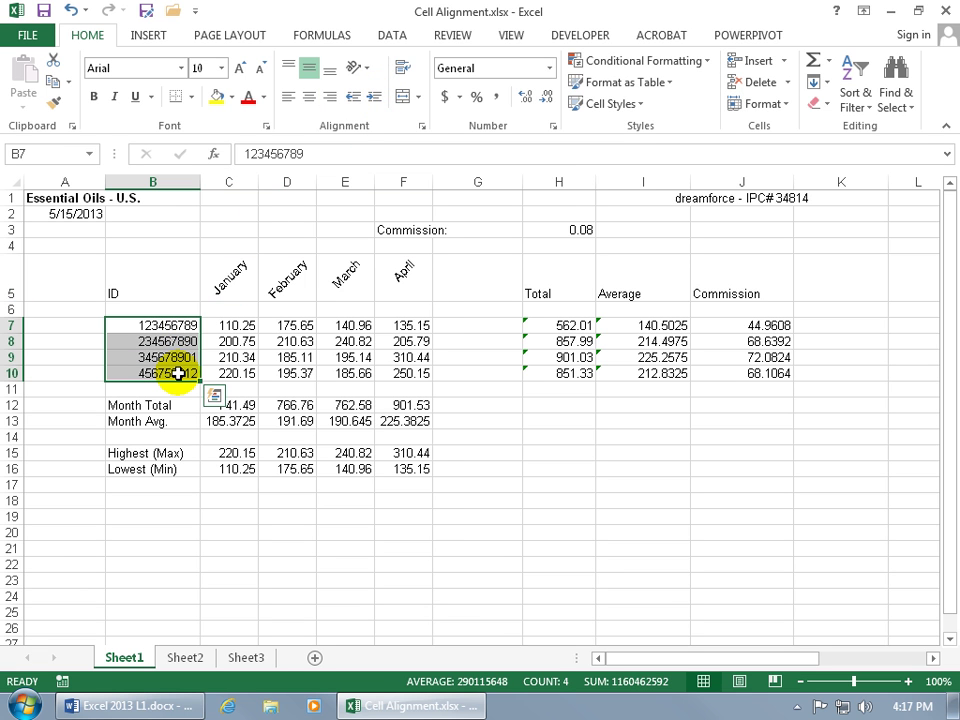
click(287, 100)
click(307, 99)
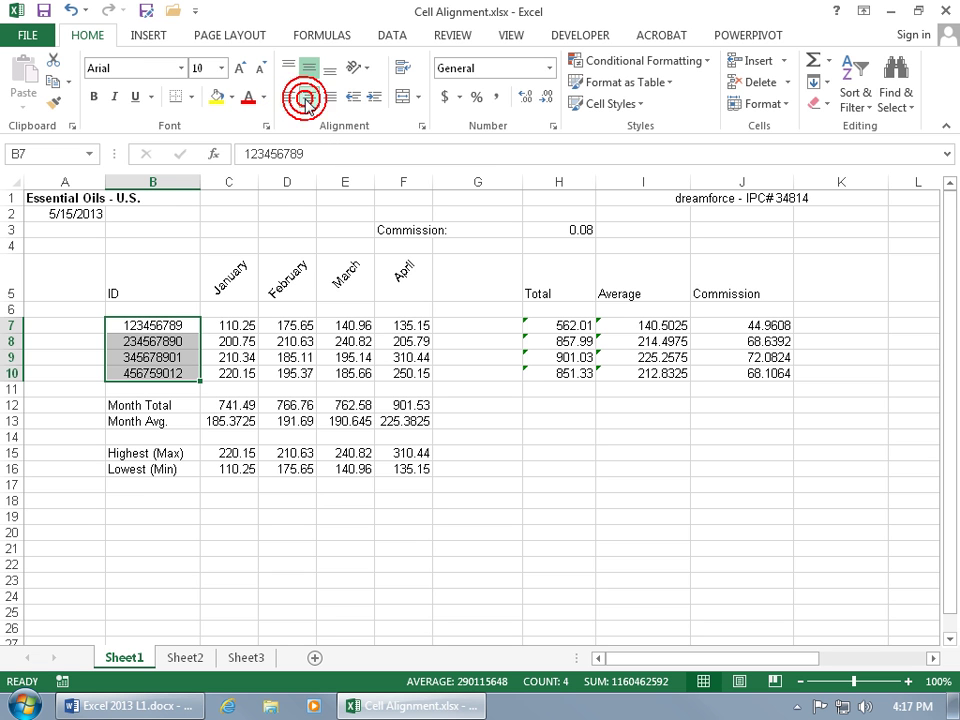
click(329, 96)
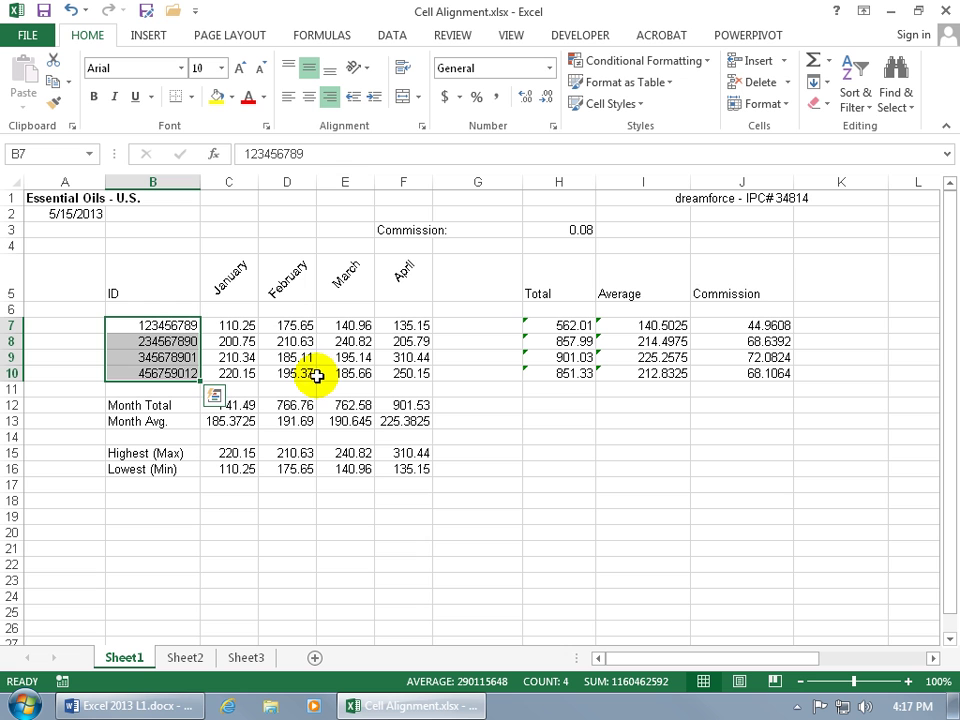
- Format the ID numbers in B7:B10 with Left (Indent) horizontal alignment and an indent of 2
click(421, 133)
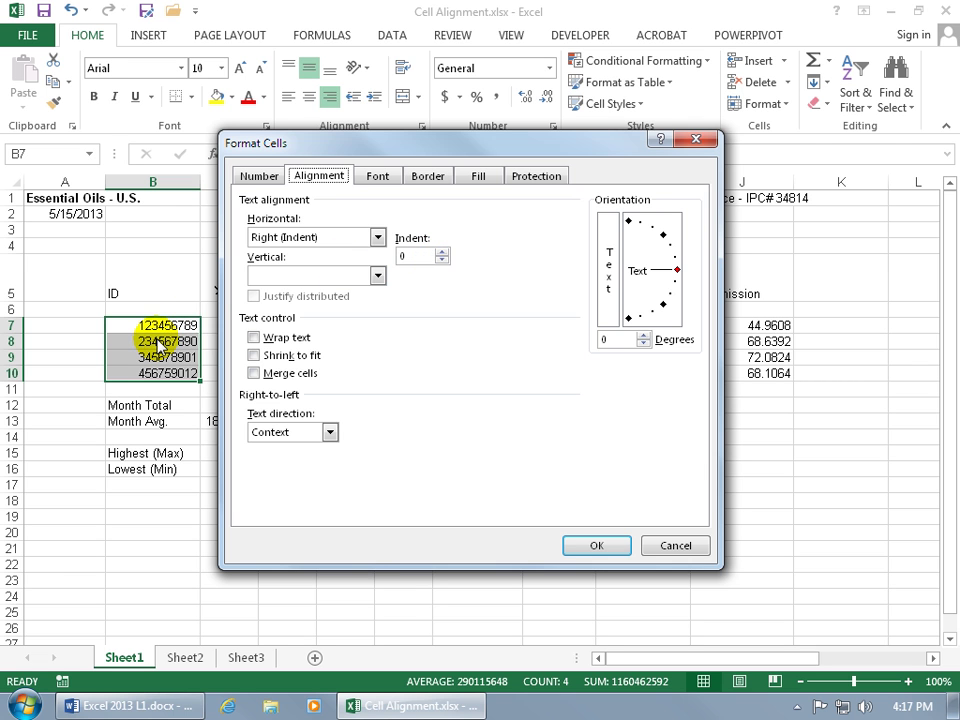
click(377, 237)
click(341, 268)
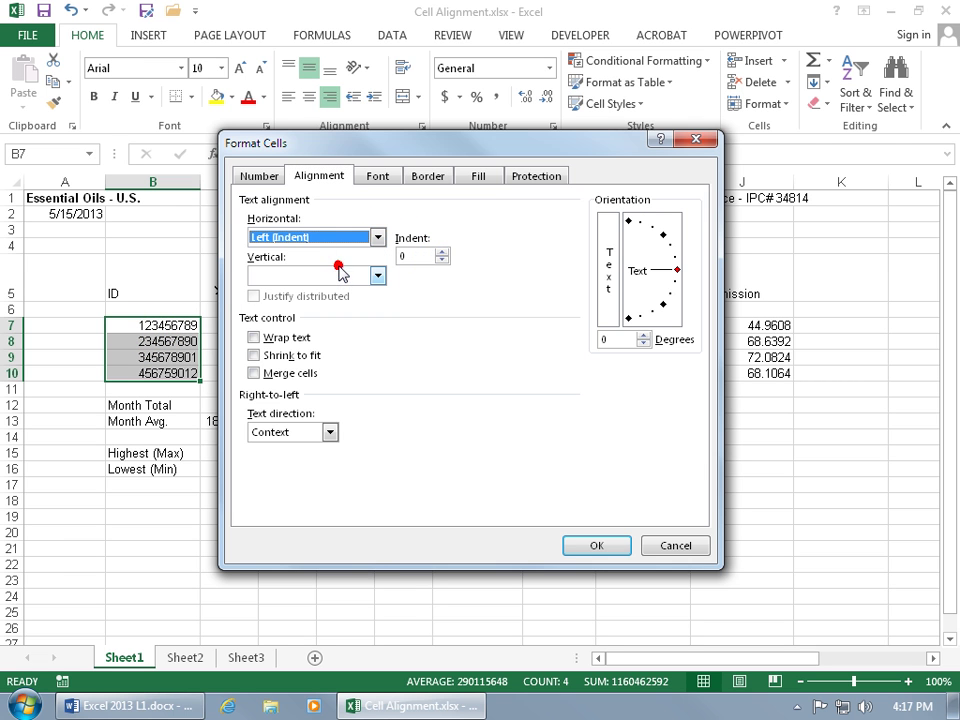
click(378, 238)
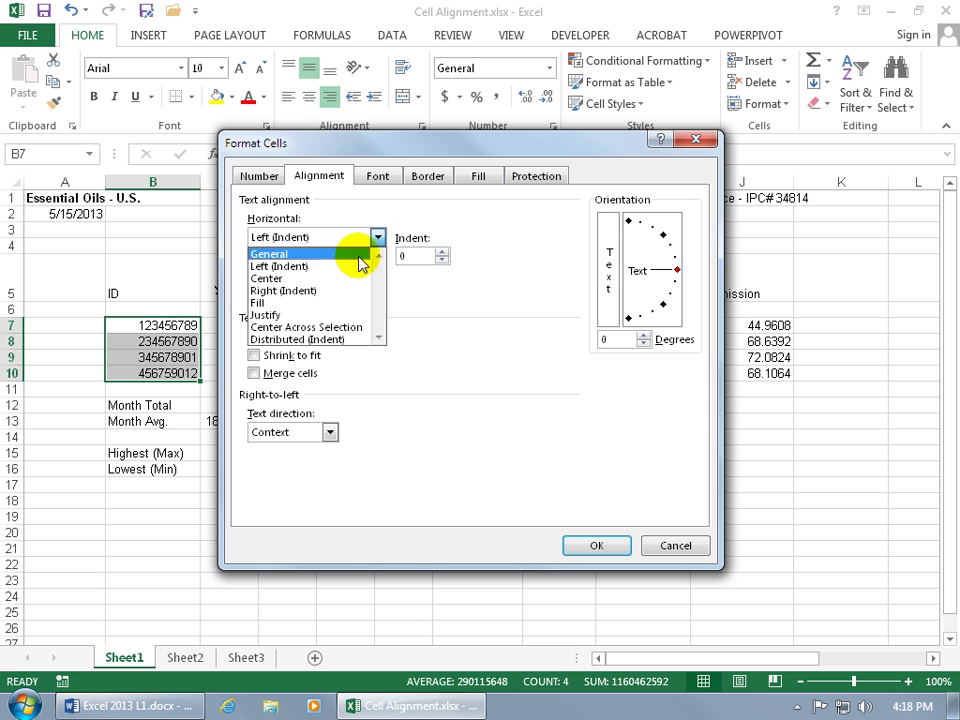
click(345, 266)
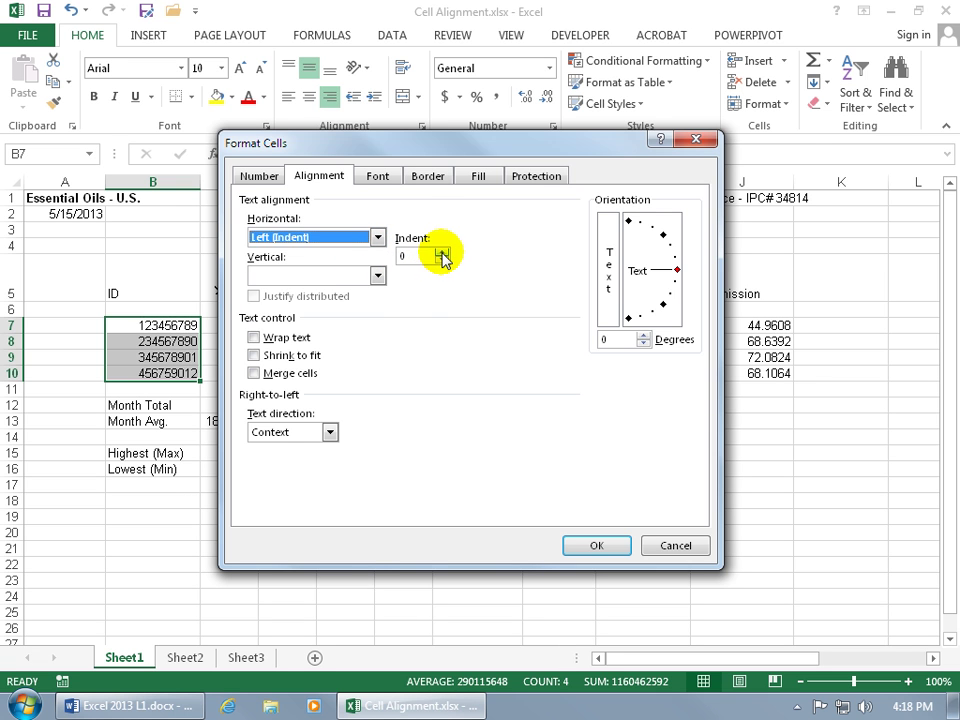
click(440, 252)
click(440, 252)
click(596, 545)
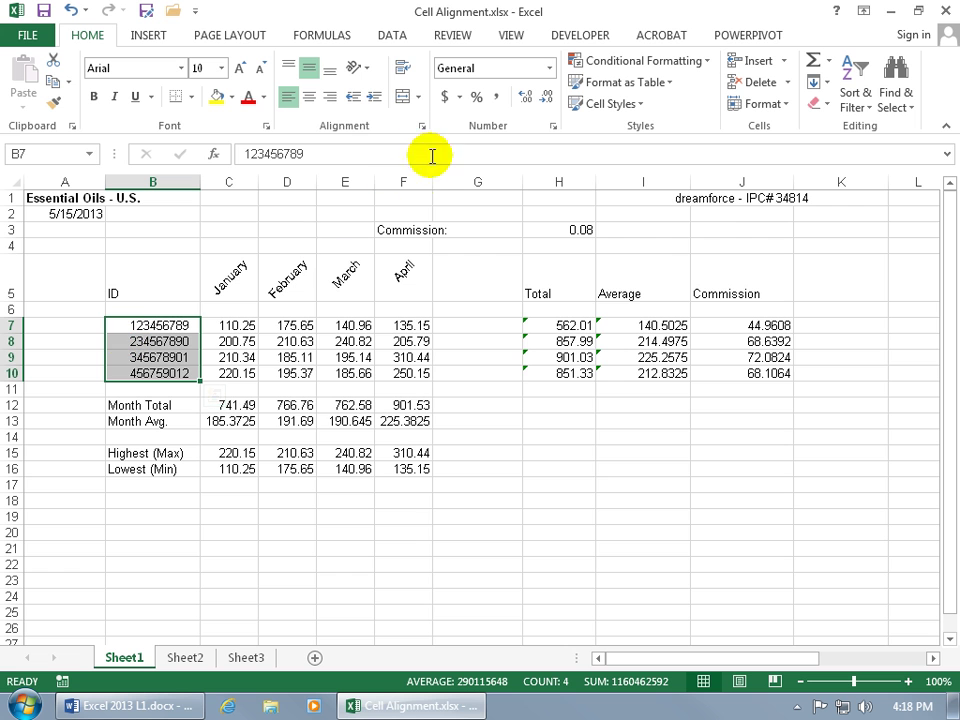
- Set the indent of the ID numbers in B7:B10 to 0, keeping left alignment
click(422, 126)
click(442, 261)
click(442, 261)
click(595, 546)
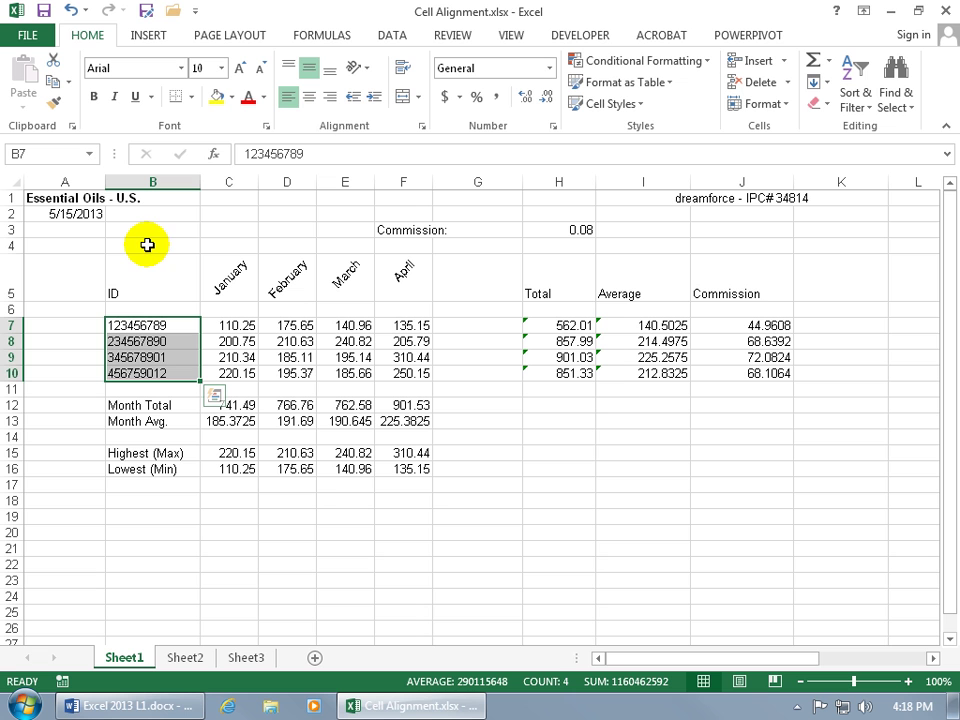
- Check the contents of cells A1 and B1 to see which one holds the sheet title
click(72, 196)
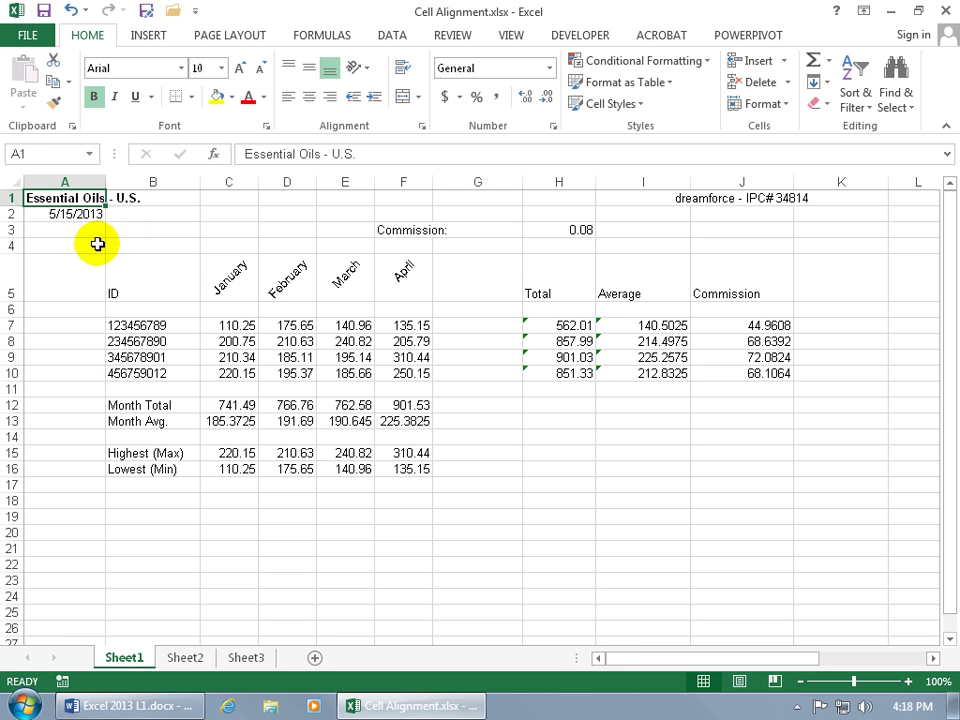
click(136, 198)
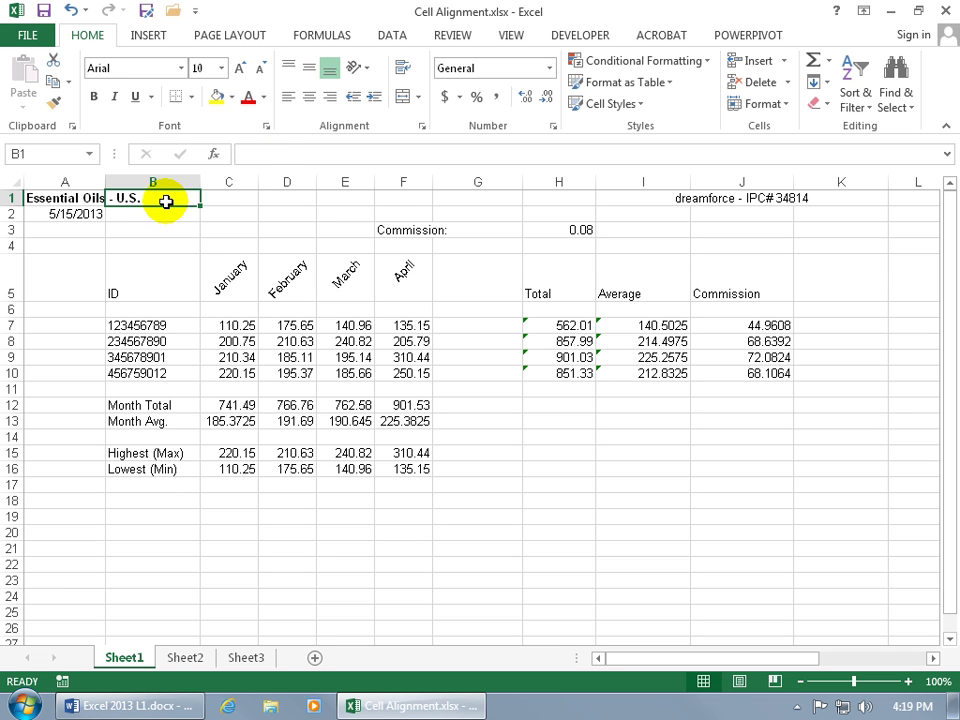
click(88, 197)
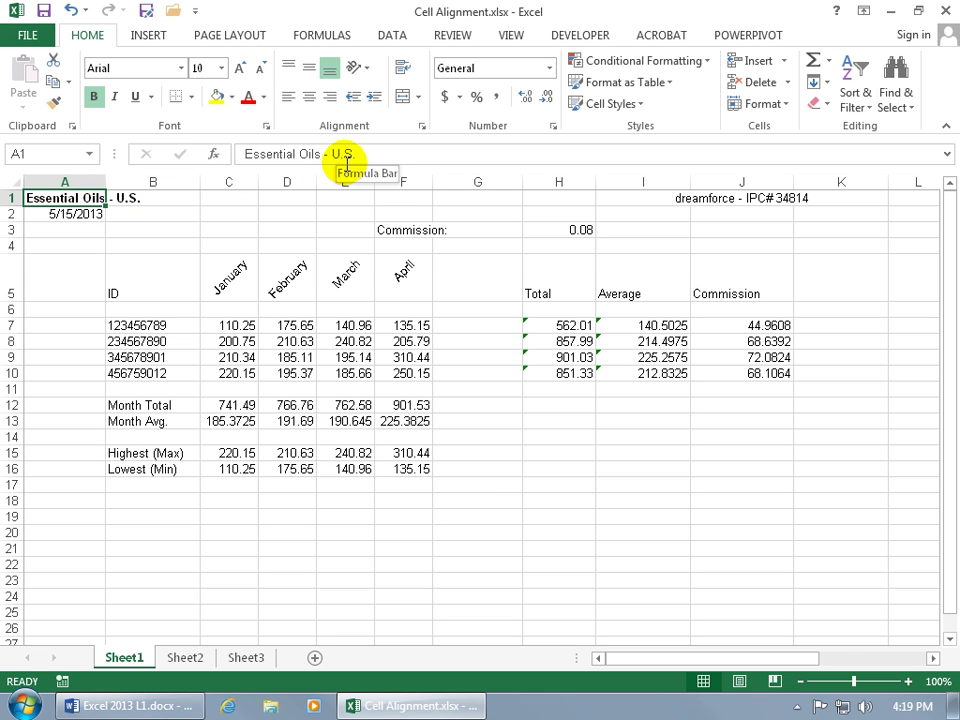
click(145, 201)
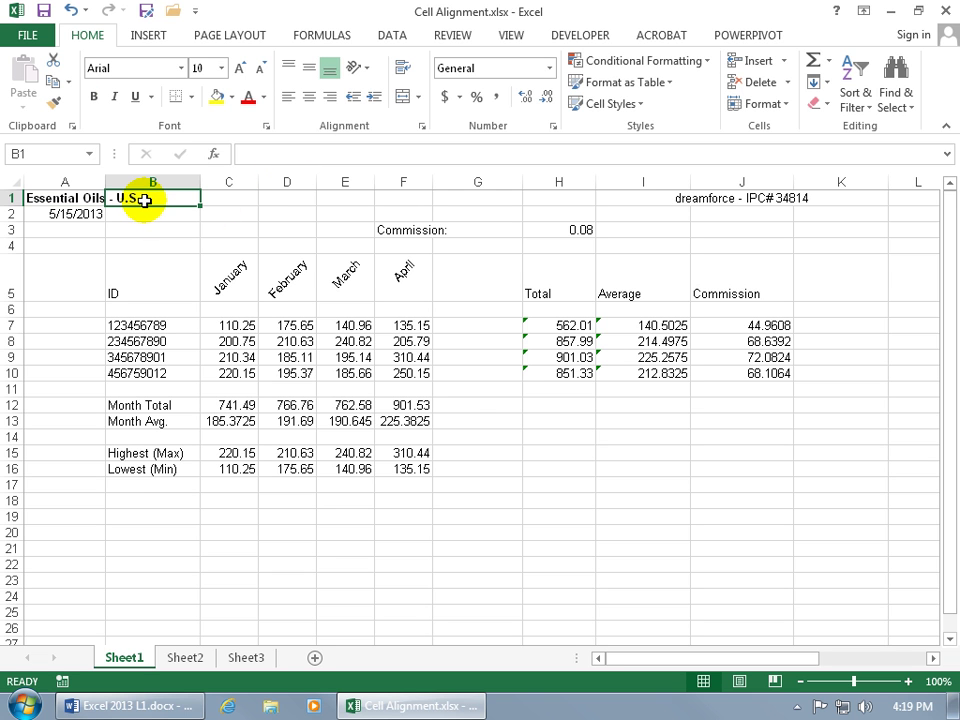
drag(75, 197, 154, 197)
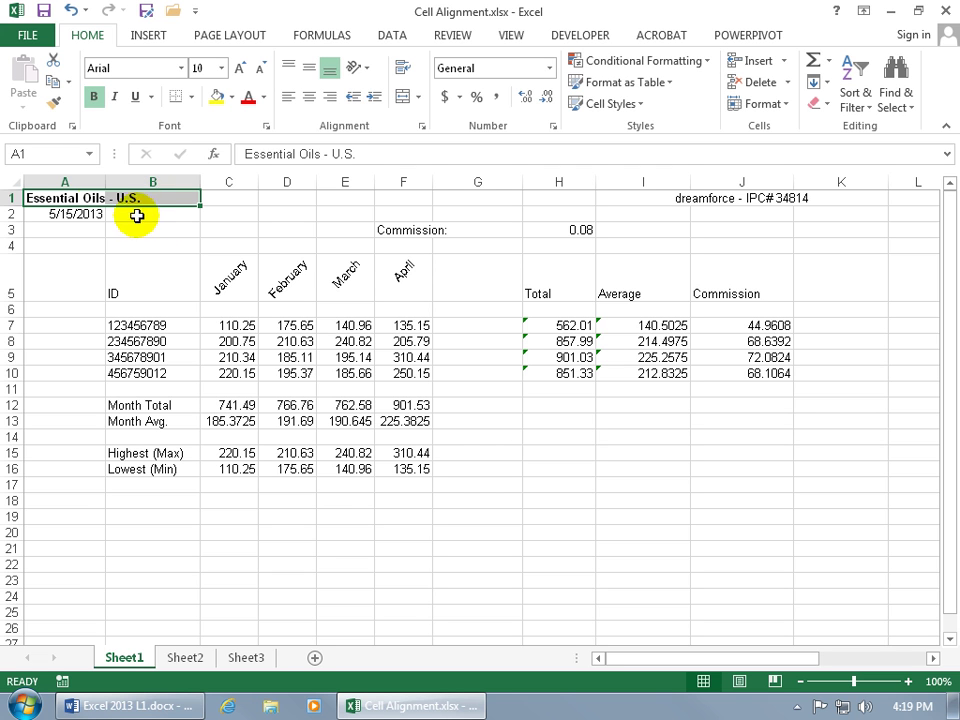
click(85, 198)
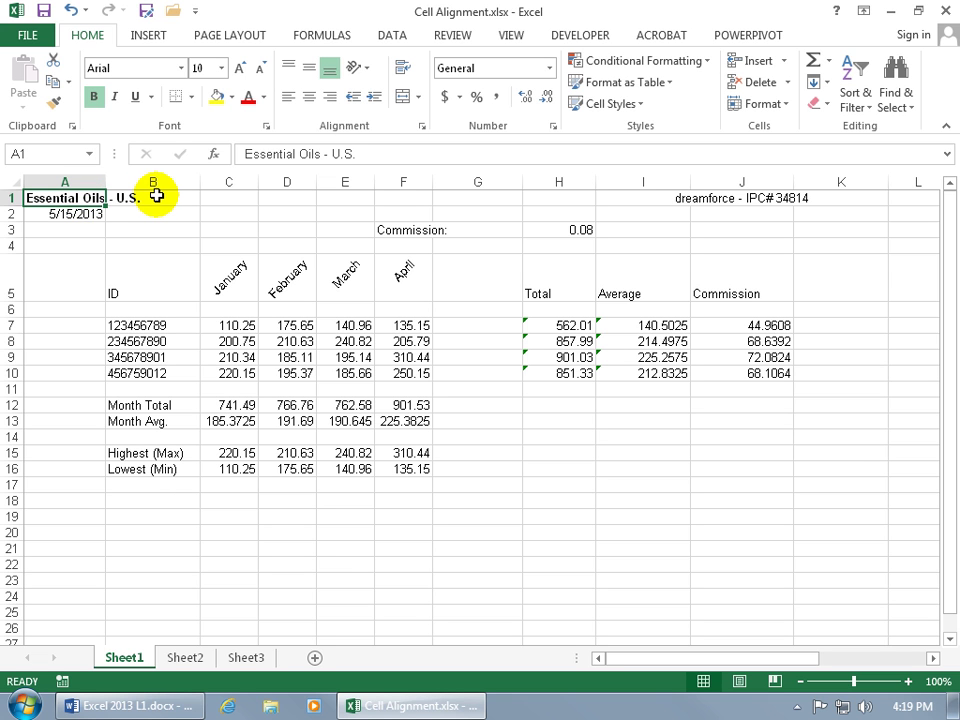
- Merge the title cells A1:B1 using Merge Across
drag(86, 197, 141, 198)
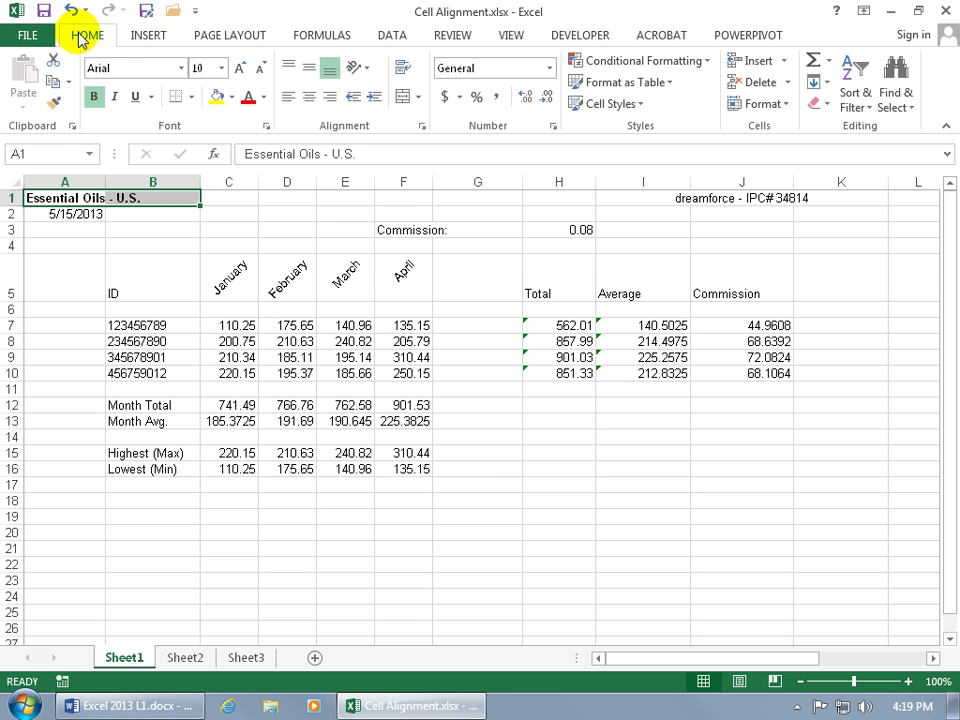
click(419, 98)
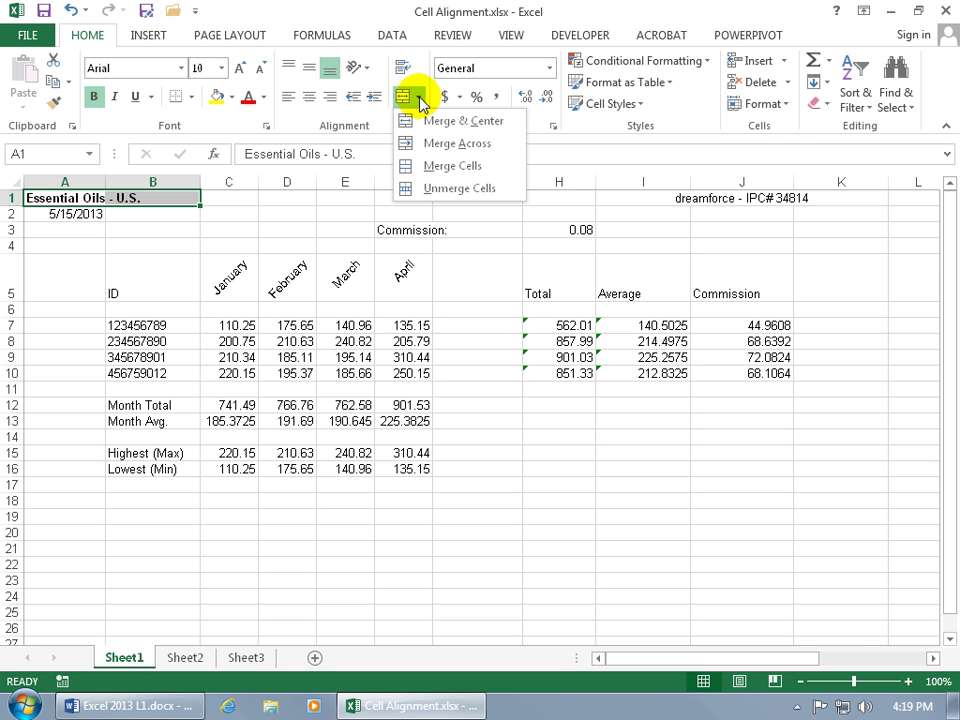
click(456, 143)
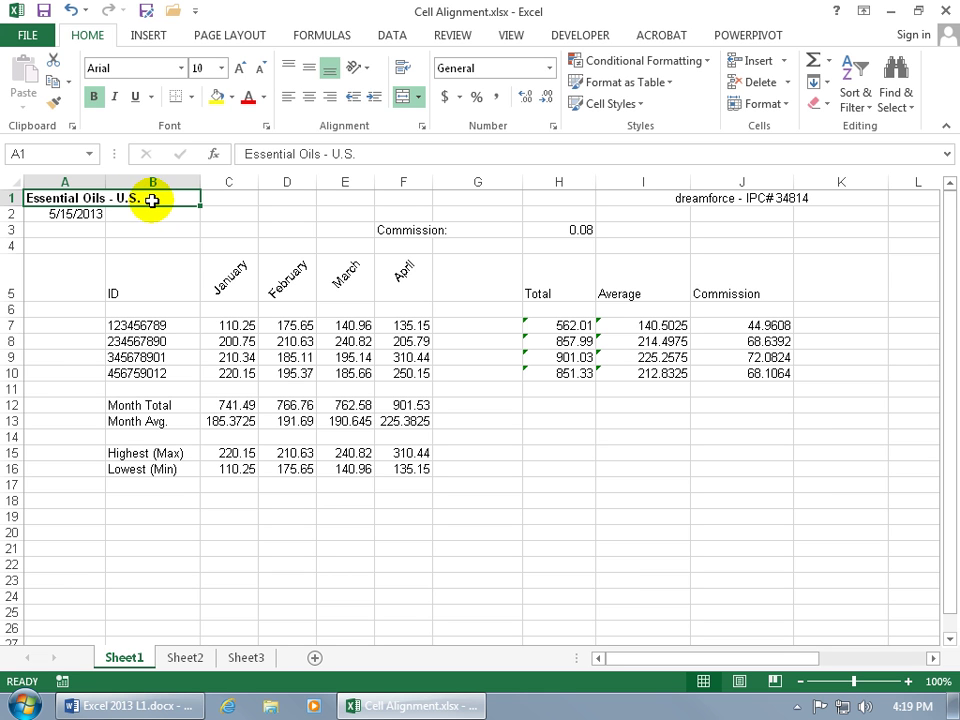
click(163, 245)
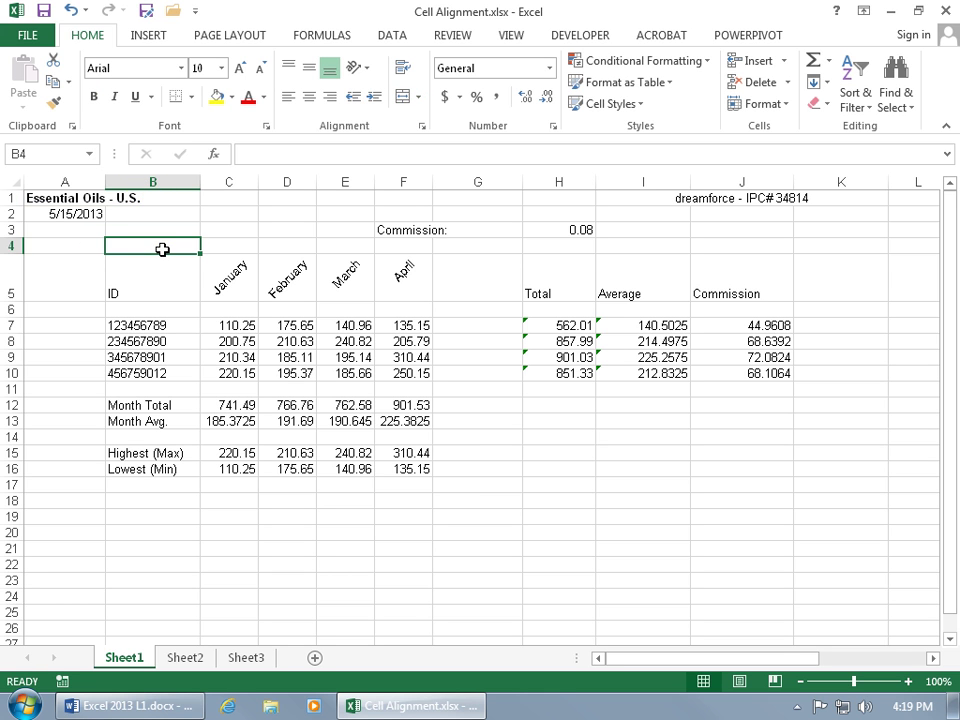
- Remove the merge from the title cell spanning A1:B1
click(165, 198)
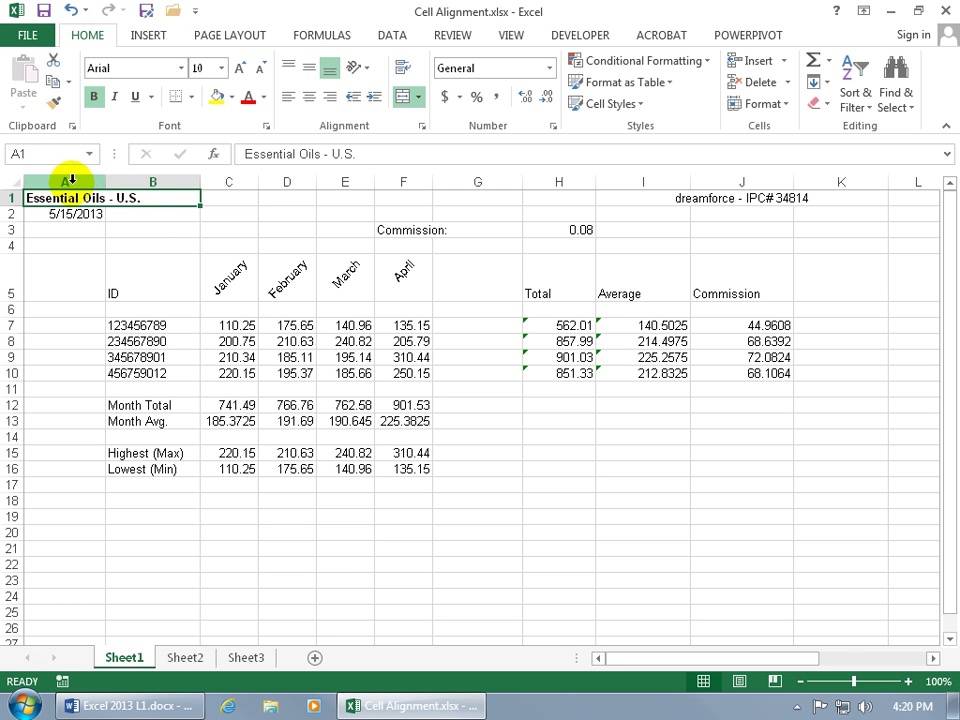
click(418, 97)
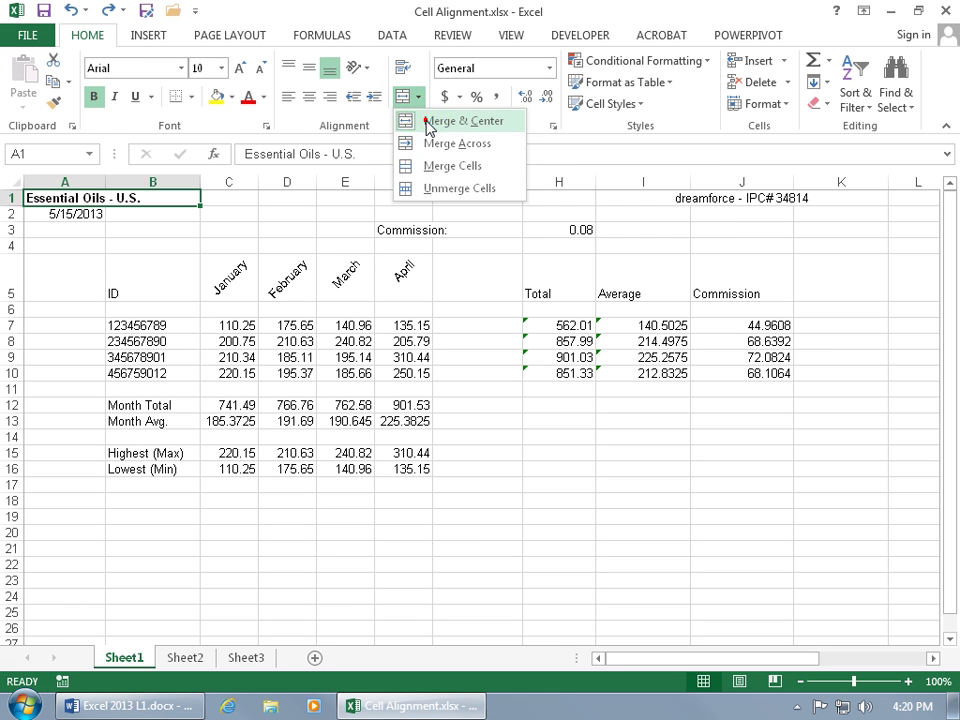
click(428, 127)
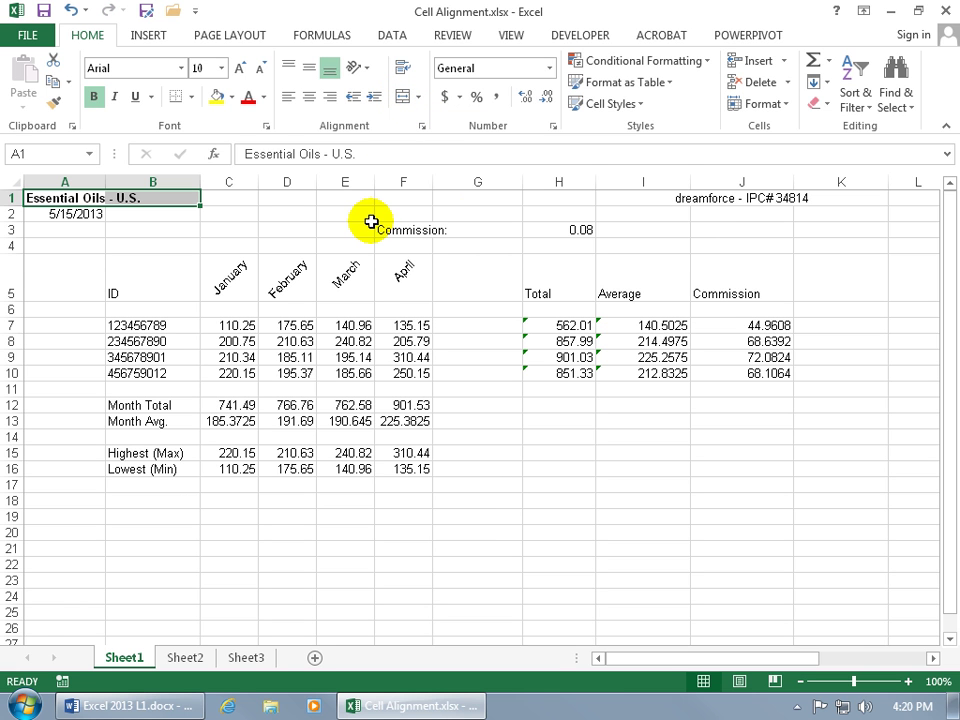
- Merge and center the title across A1:B1, switch the merge off, and undo switching it off
click(404, 99)
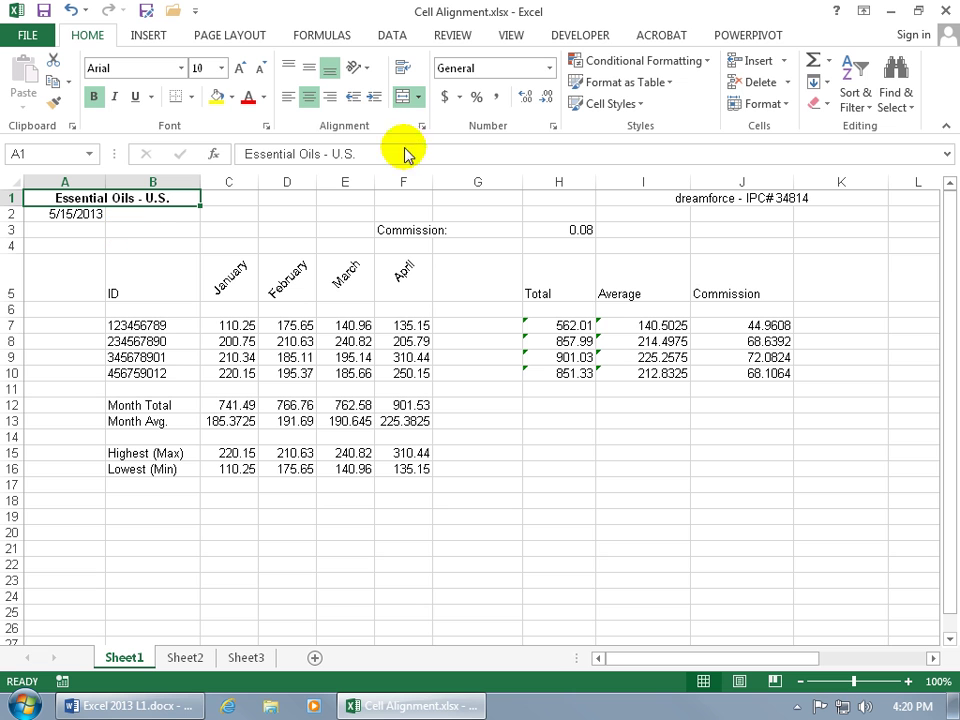
click(405, 100)
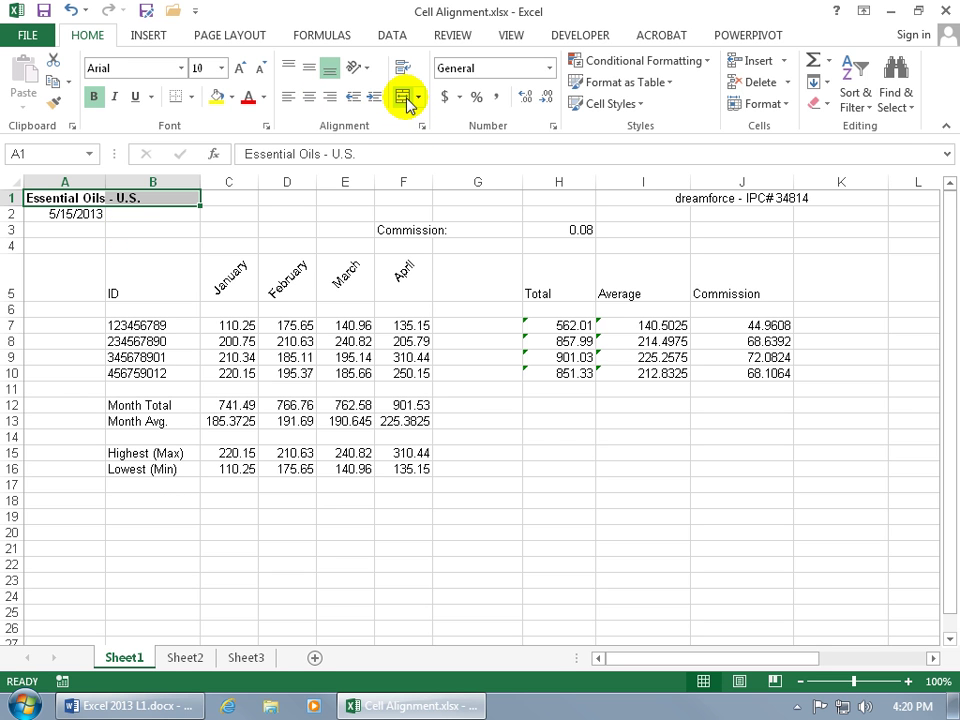
click(70, 12)
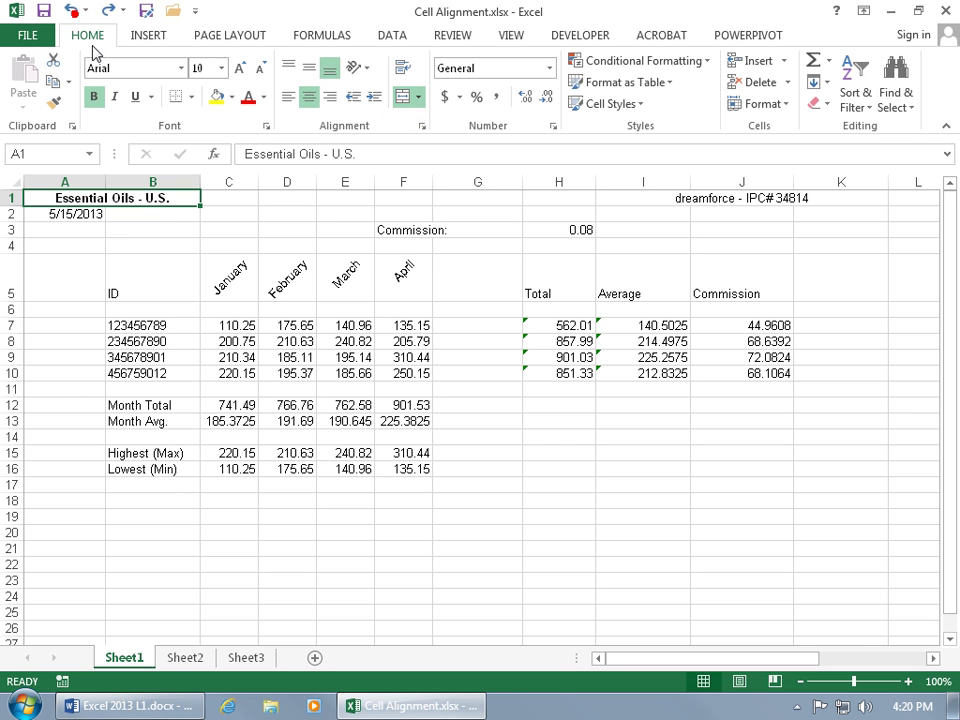
- Unmerge the centered title cells A1:B1 and left-align the title in A1
click(420, 97)
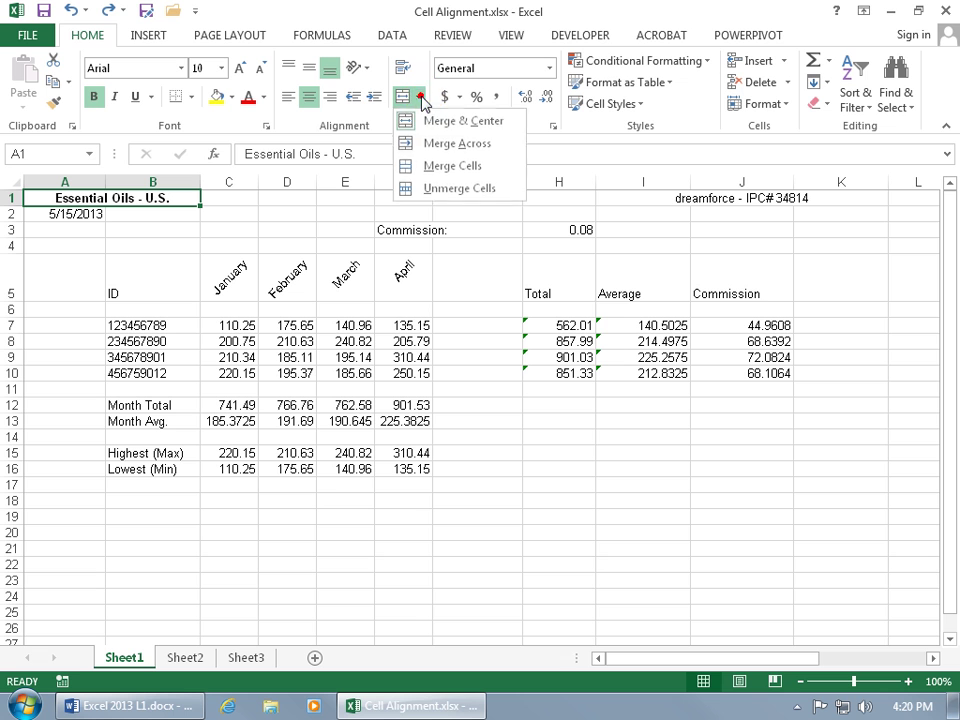
click(437, 190)
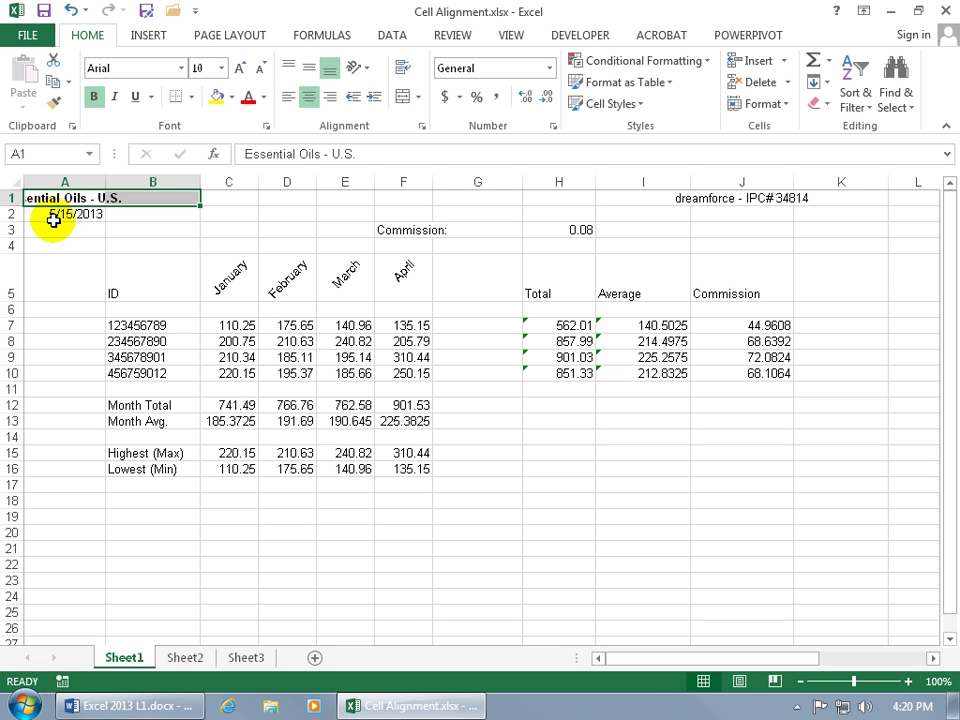
click(100, 198)
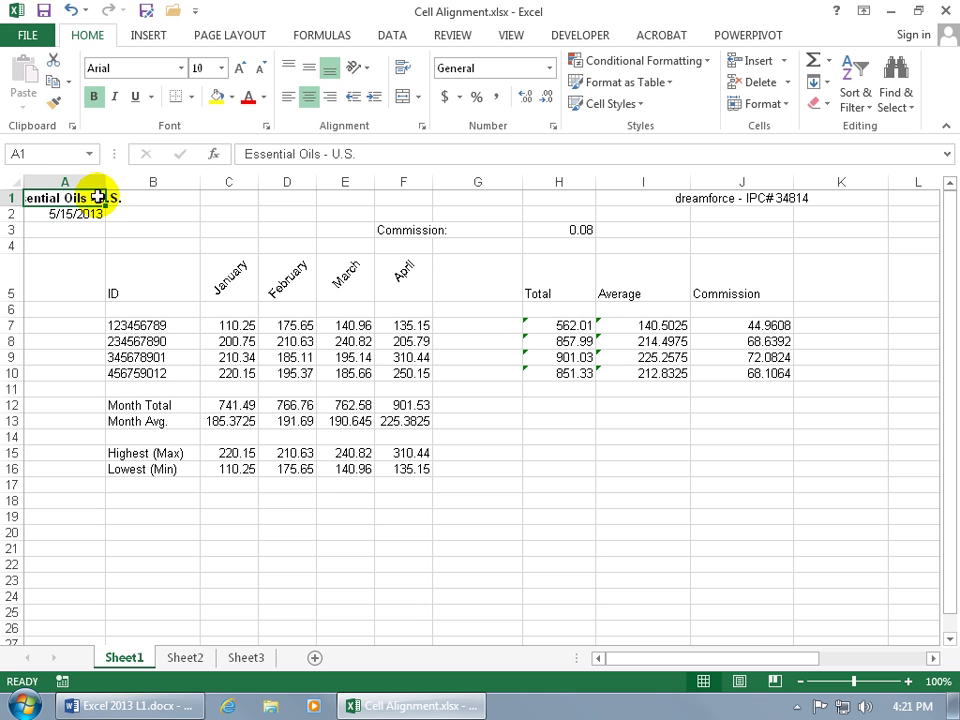
click(289, 97)
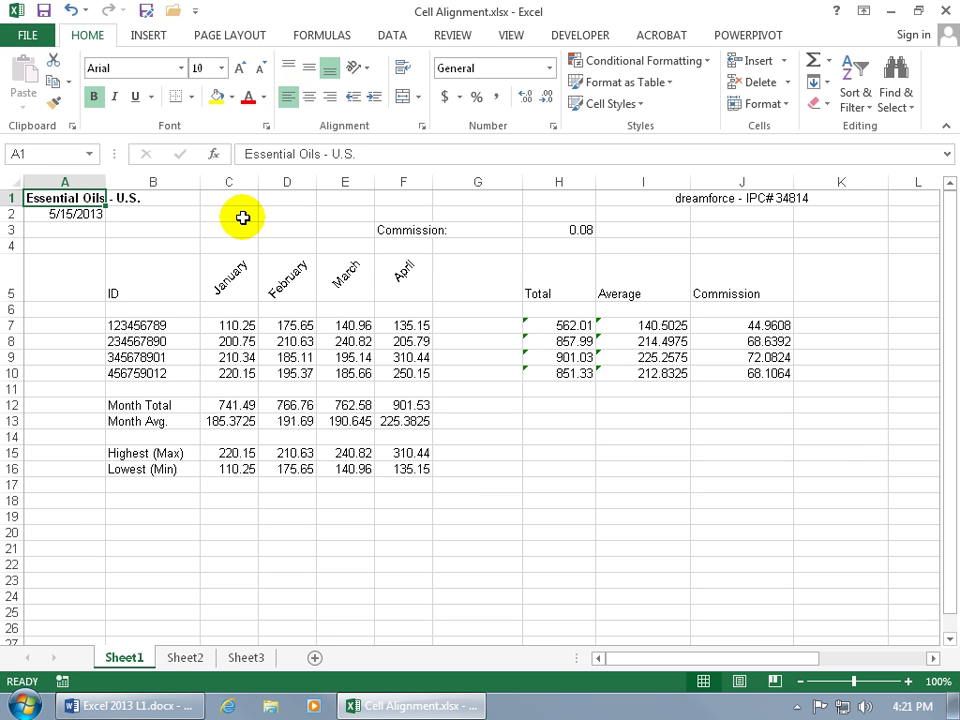
- Enter 0 in cell B1 next to the title
click(151, 198)
key(Return)
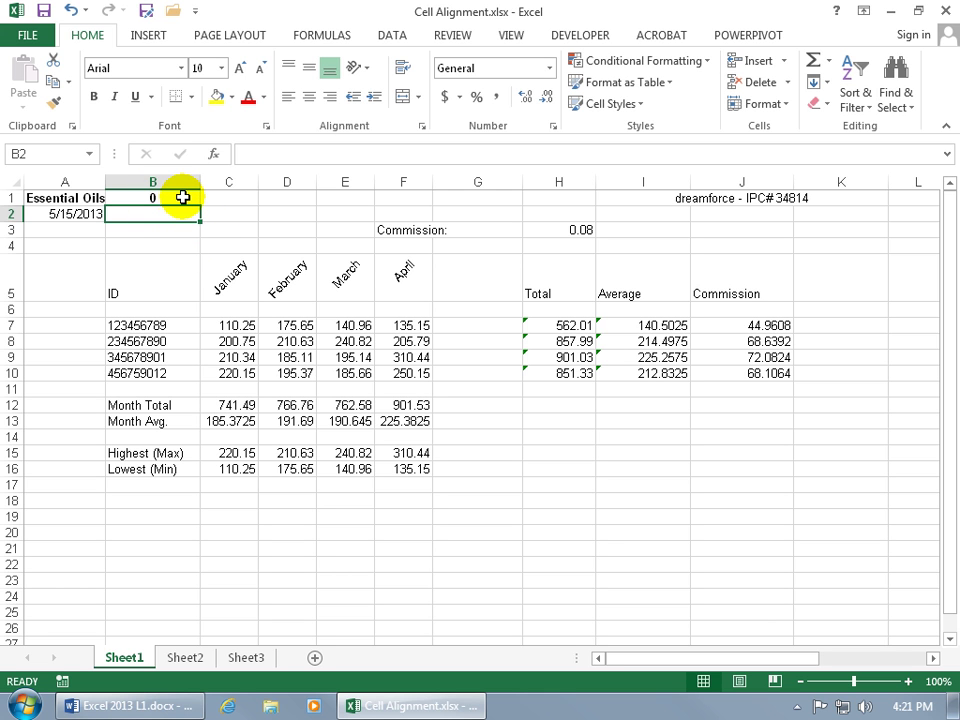
- Clear the contents of cell B1 and wrap the title text within cell A1
click(183, 197)
key(Delete)
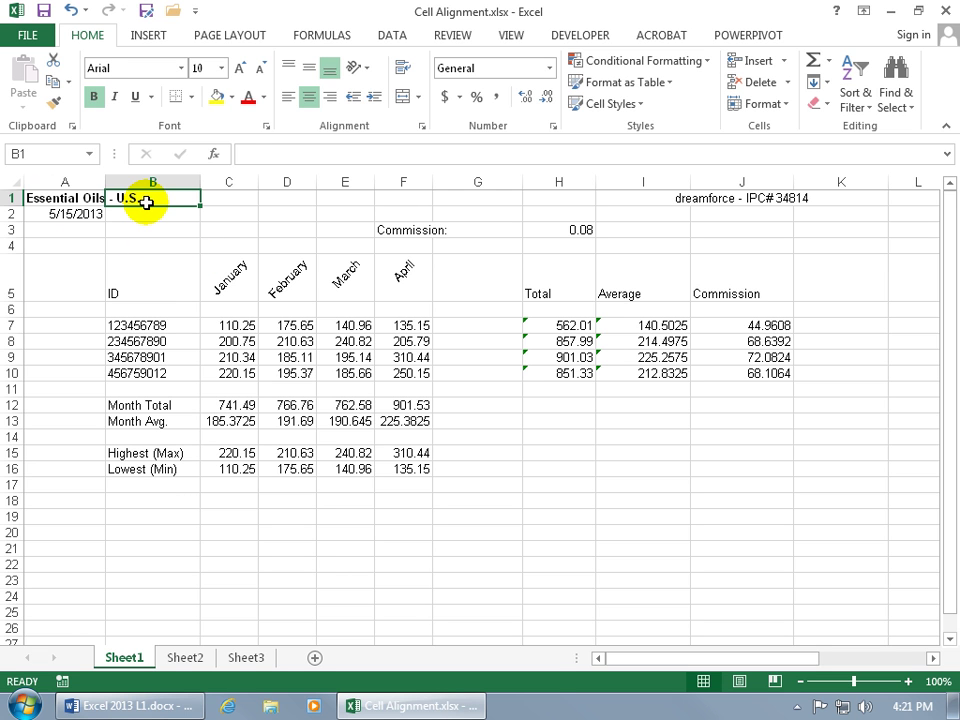
click(80, 197)
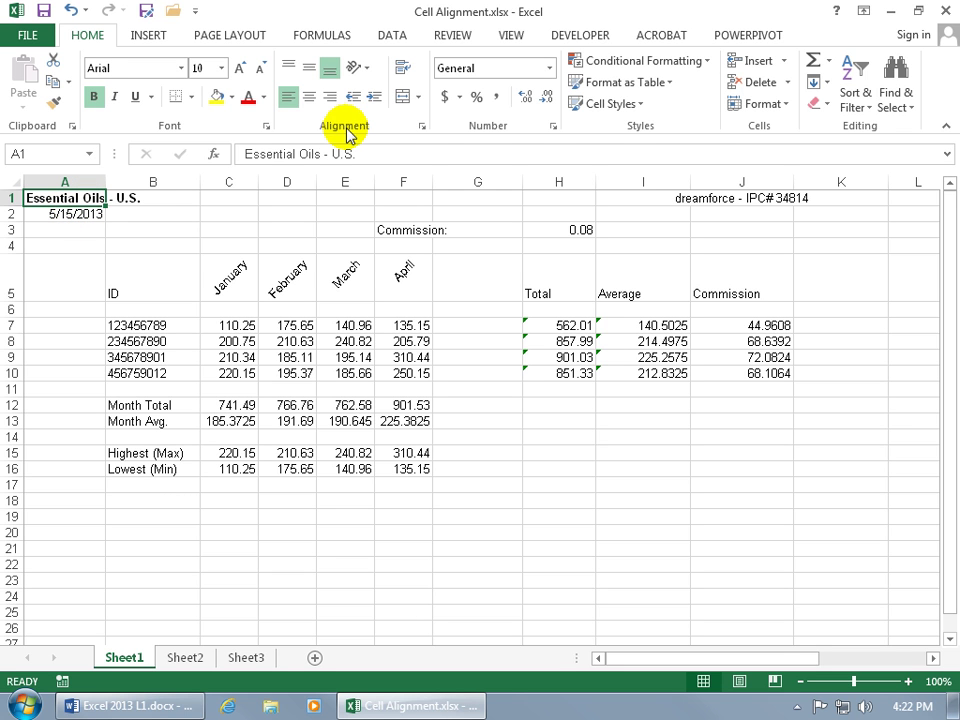
click(404, 68)
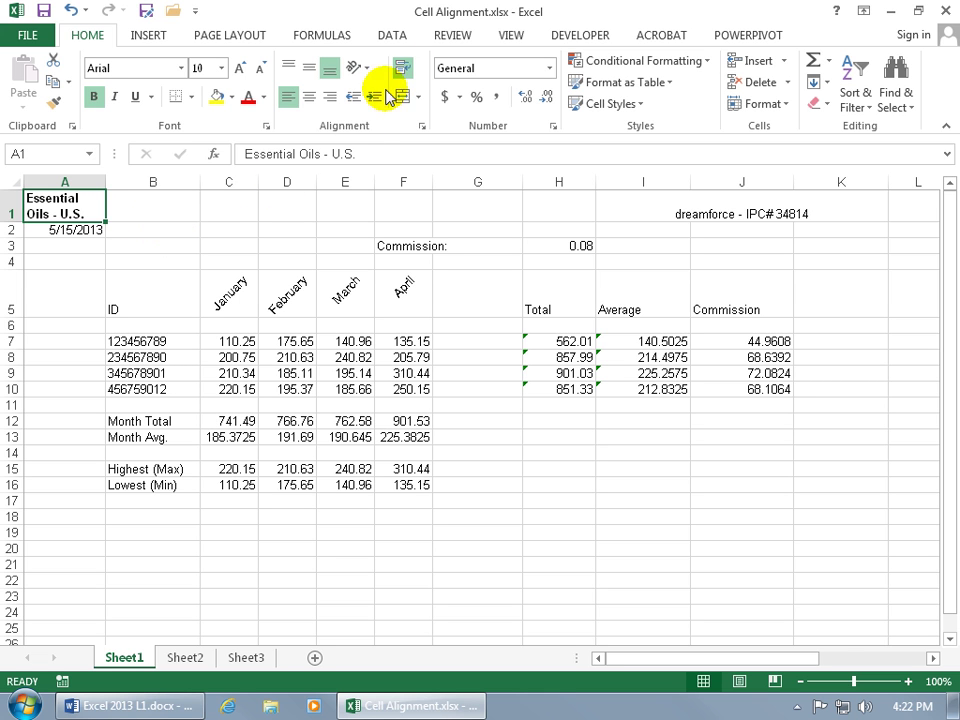
- Open the detailed alignment settings for cell A1, turn off Wrap text, and move the dialog clear of the title
click(422, 127)
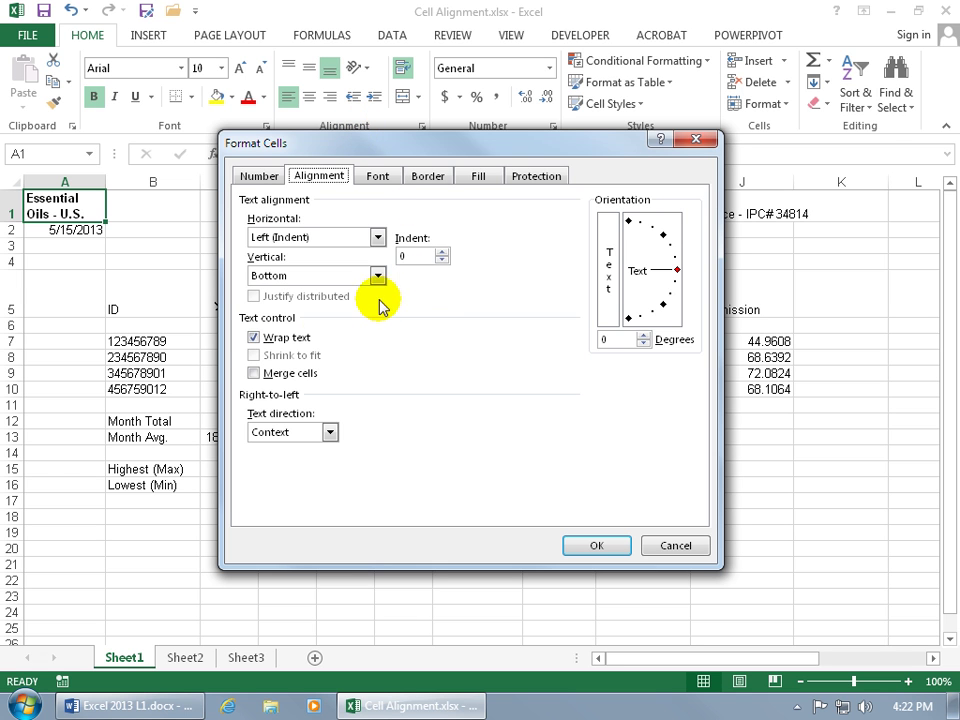
click(254, 337)
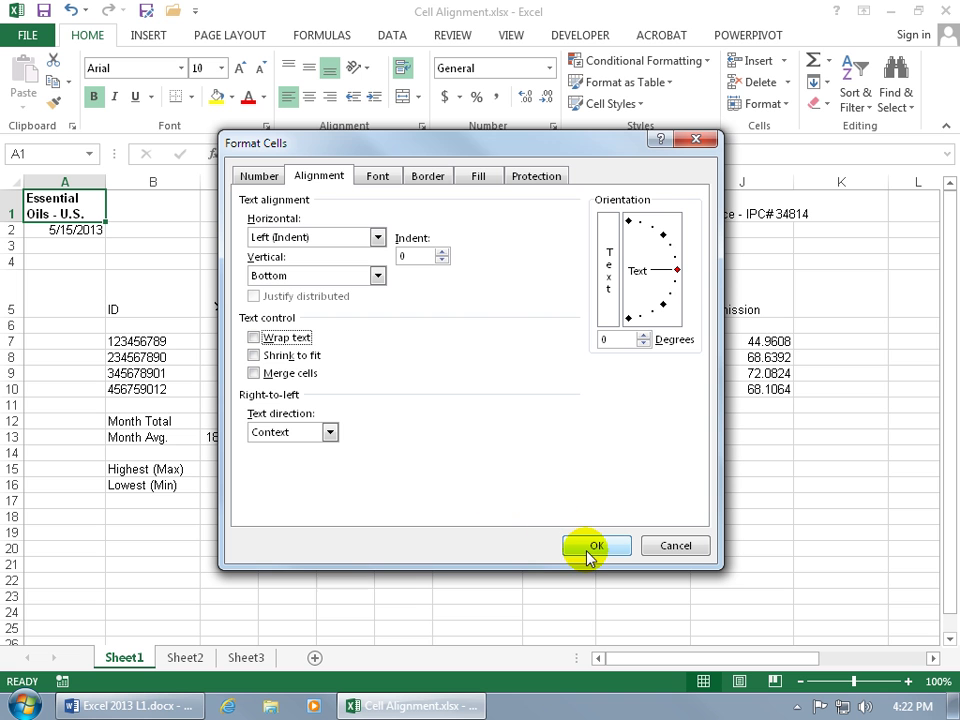
drag(440, 141, 556, 331)
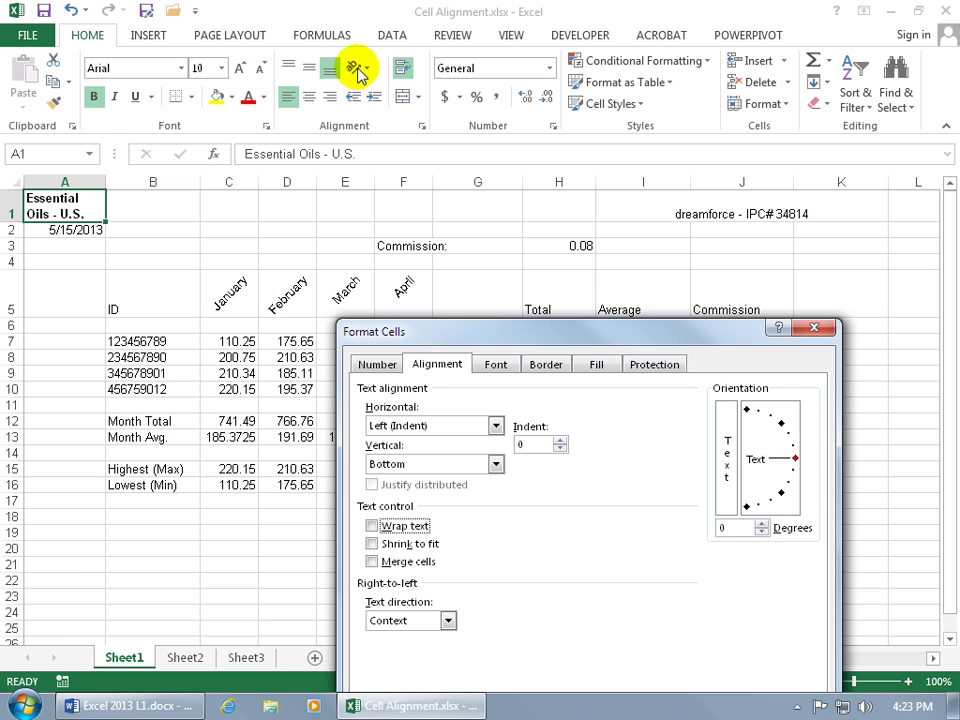
drag(533, 333, 514, 208)
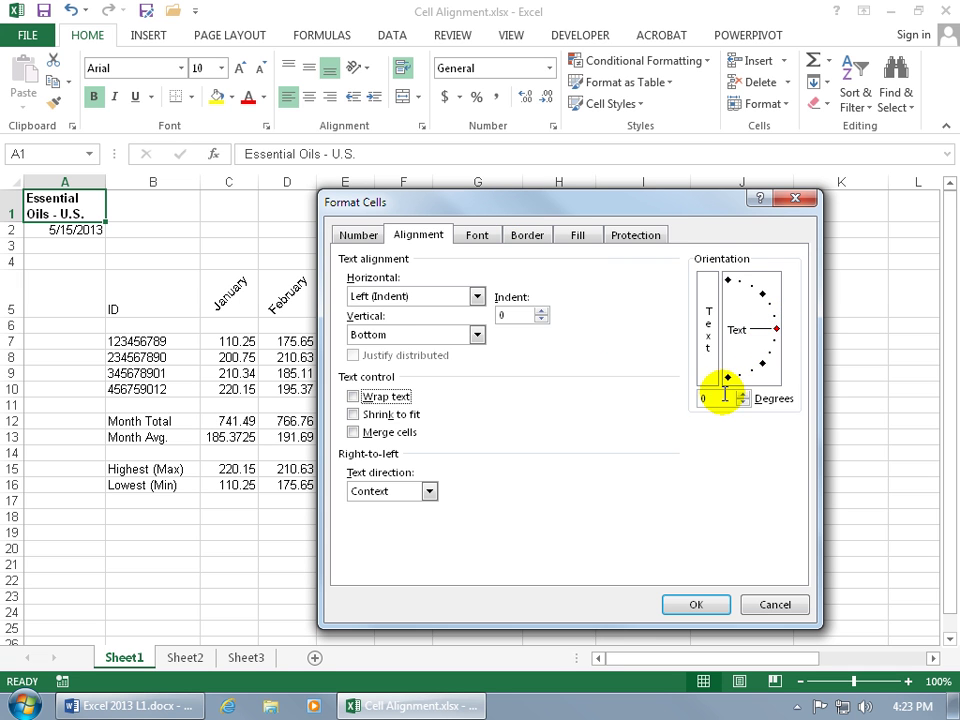
- Try text orientations of 45 and 36 degrees for the title in A1, and set the angle back to 45 degrees
click(777, 329)
drag(777, 329, 762, 294)
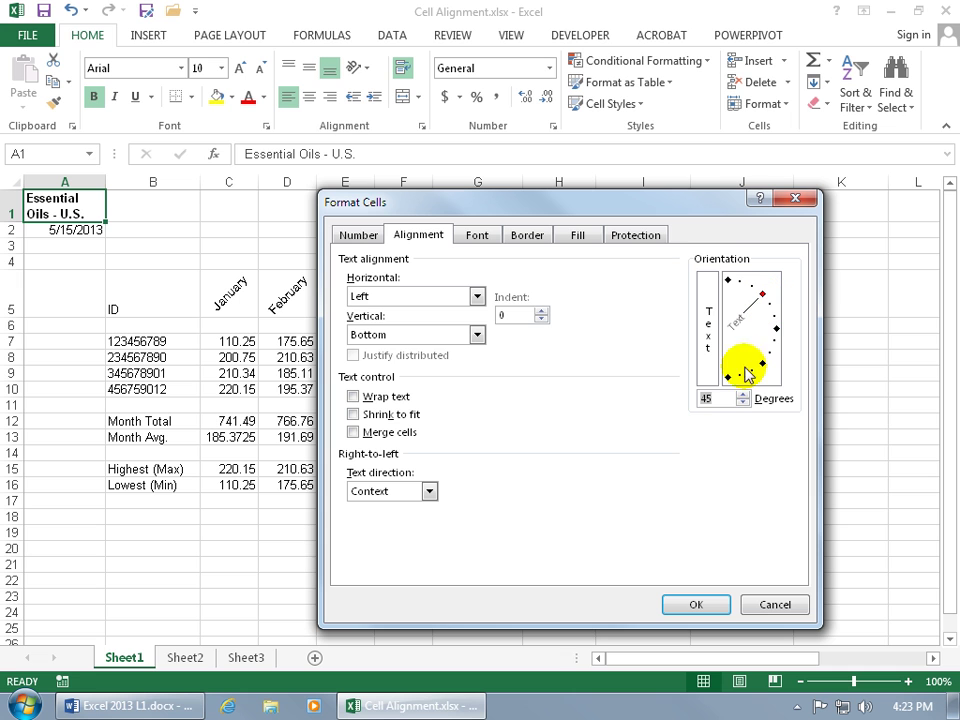
double_click(721, 398)
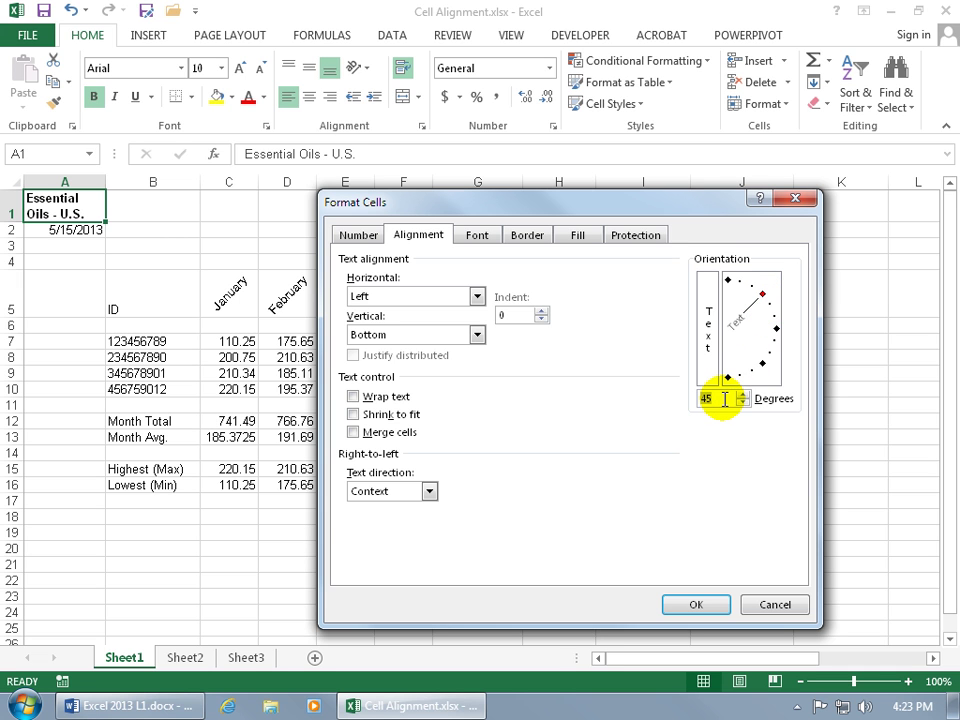
click(765, 295)
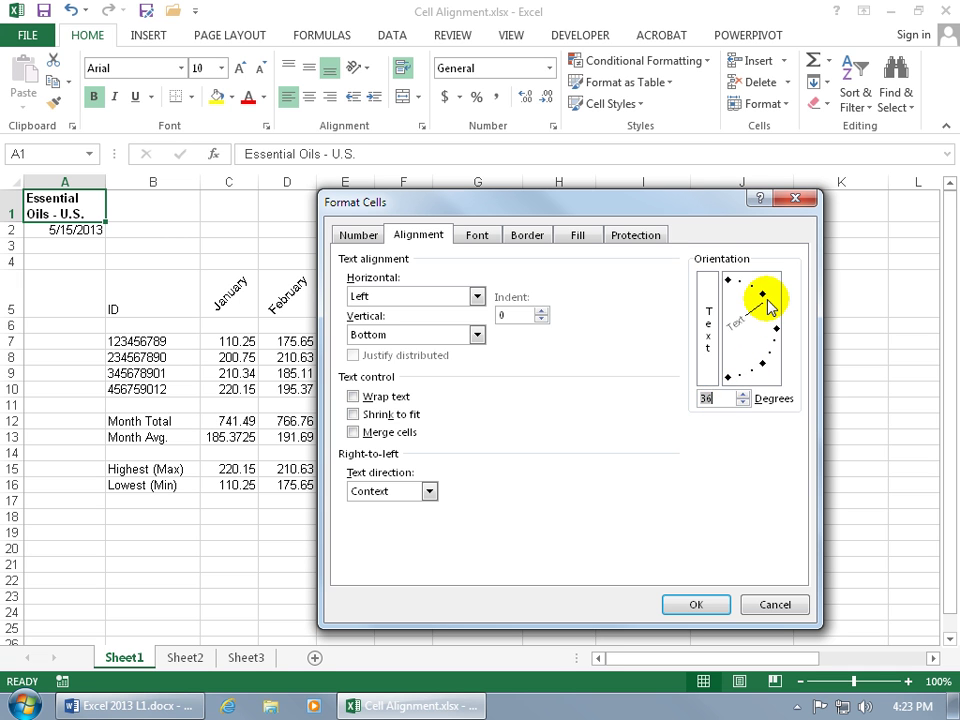
drag(718, 400, 694, 398)
click(696, 603)
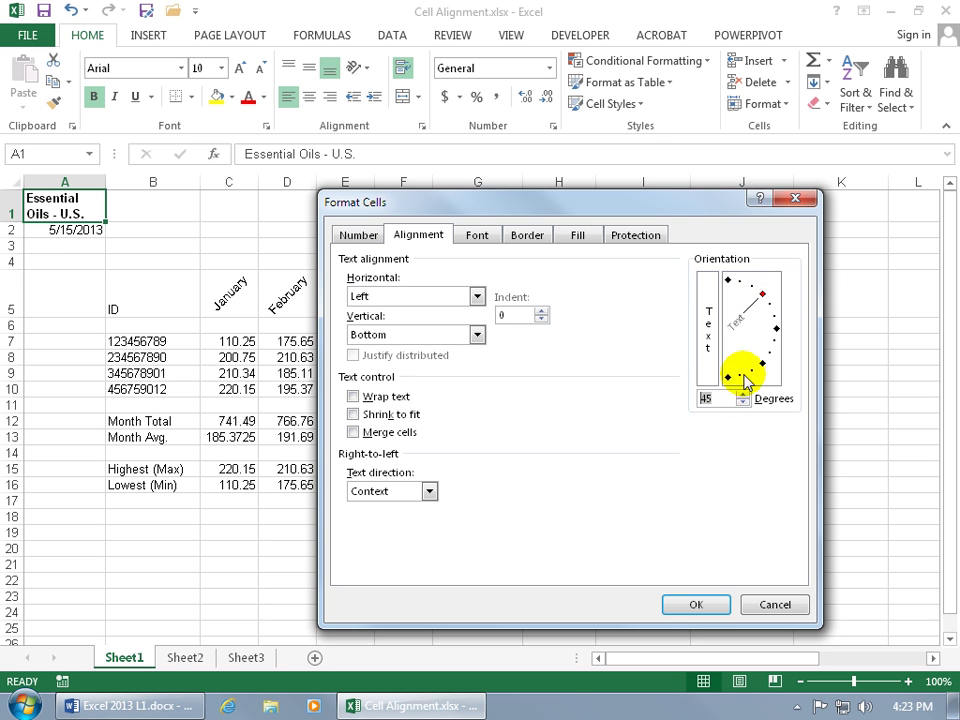